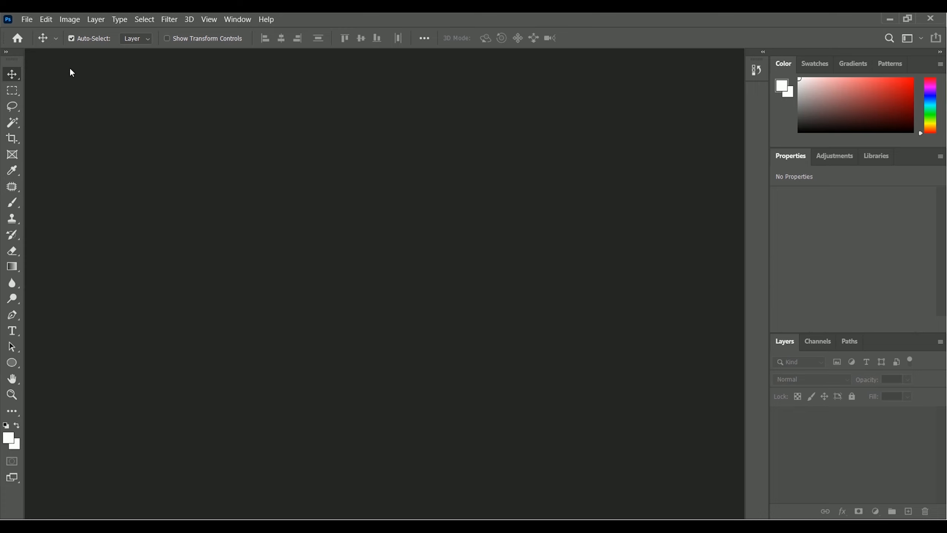
# Open the portrait whose file name ends in B4TjXnI0Y2c-unsplash from the Photoshop Exercise File folder
pyautogui.click(27, 20)
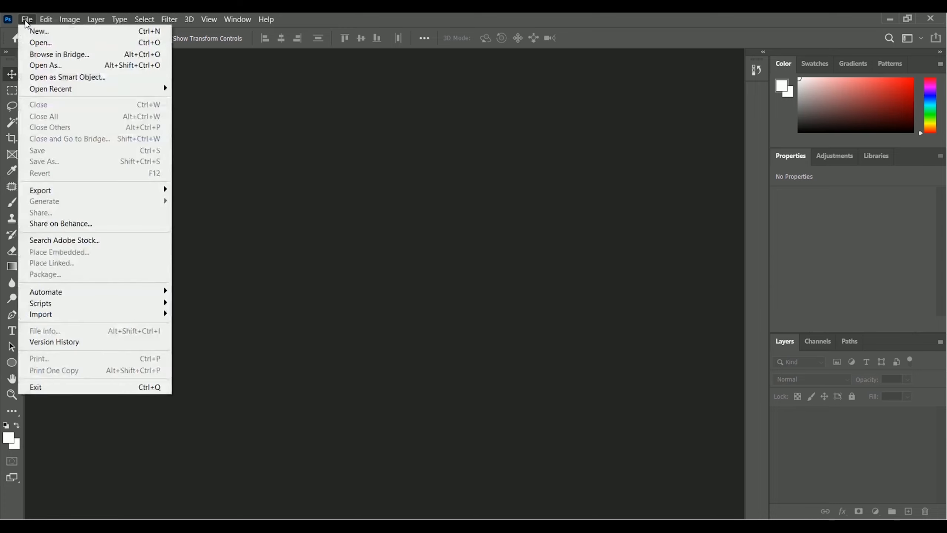
pyautogui.click(109, 45)
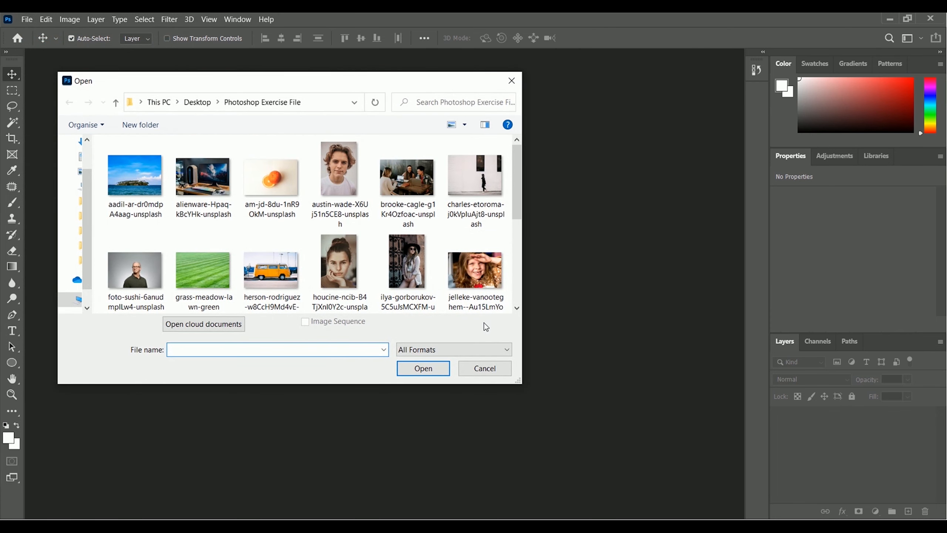
pyautogui.click(343, 289)
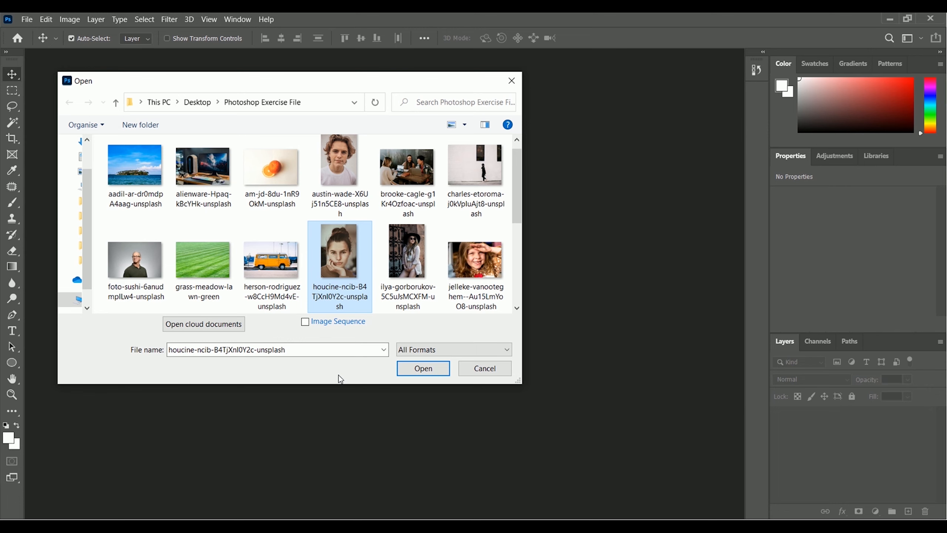
pyautogui.click(409, 370)
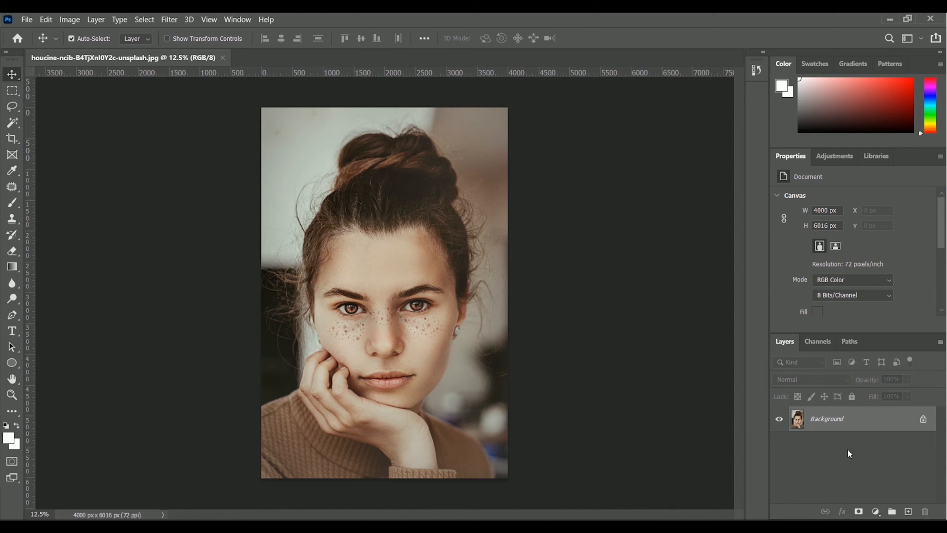
# Duplicate the Background layer and name the copy Spot Healing
pyautogui.rightClick(830, 424)
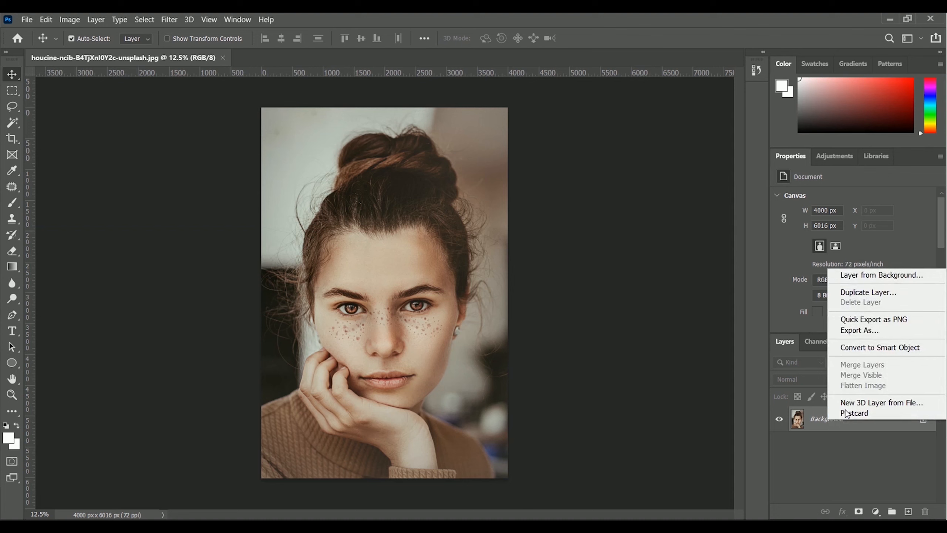
pyautogui.click(915, 295)
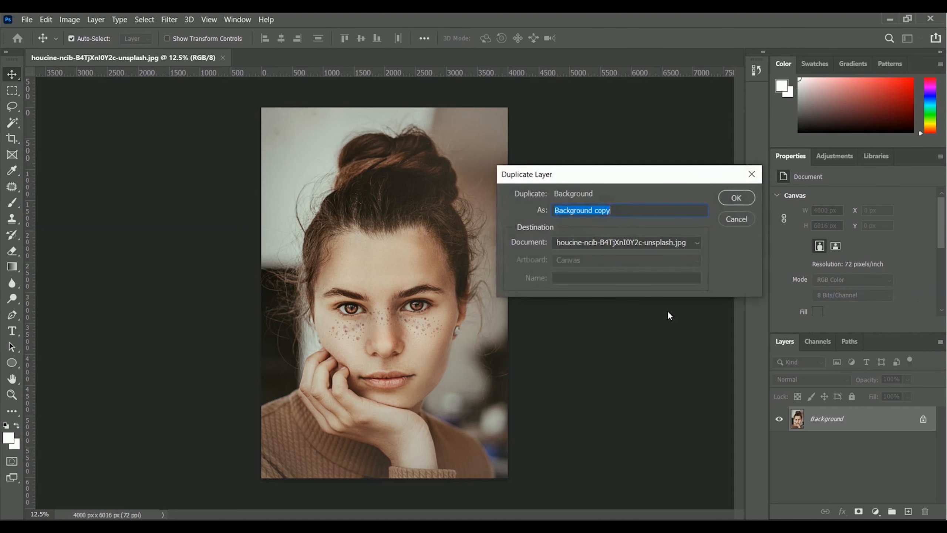
pyautogui.write('Spot Healing')
pyautogui.click(735, 203)
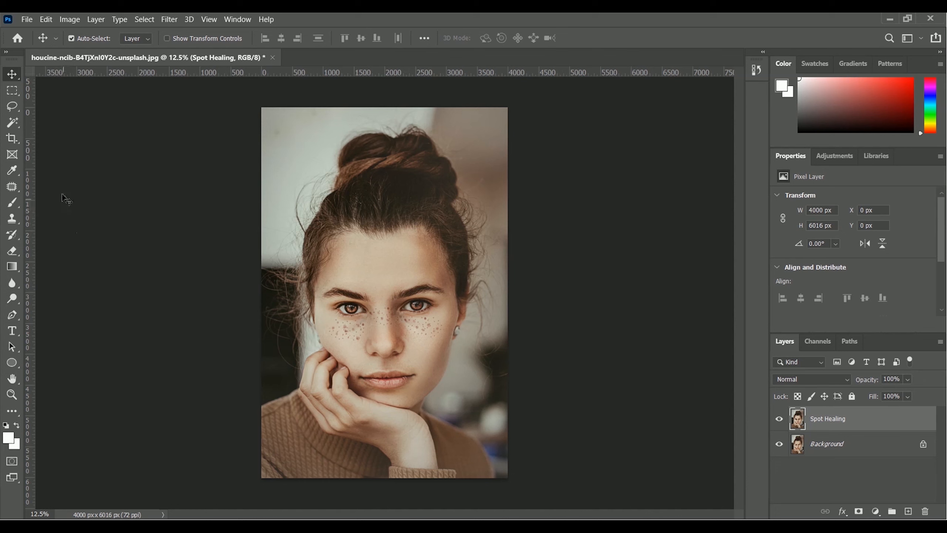
# With the Spot Healing Brush, remove the freckles on the outer part of the cheek on the image's right side
pyautogui.click(12, 188)
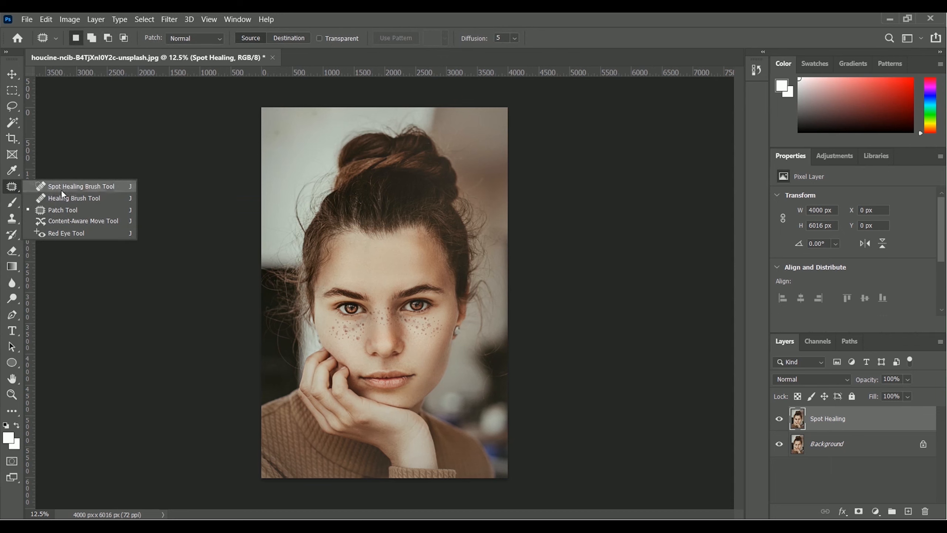
pyautogui.click(89, 185)
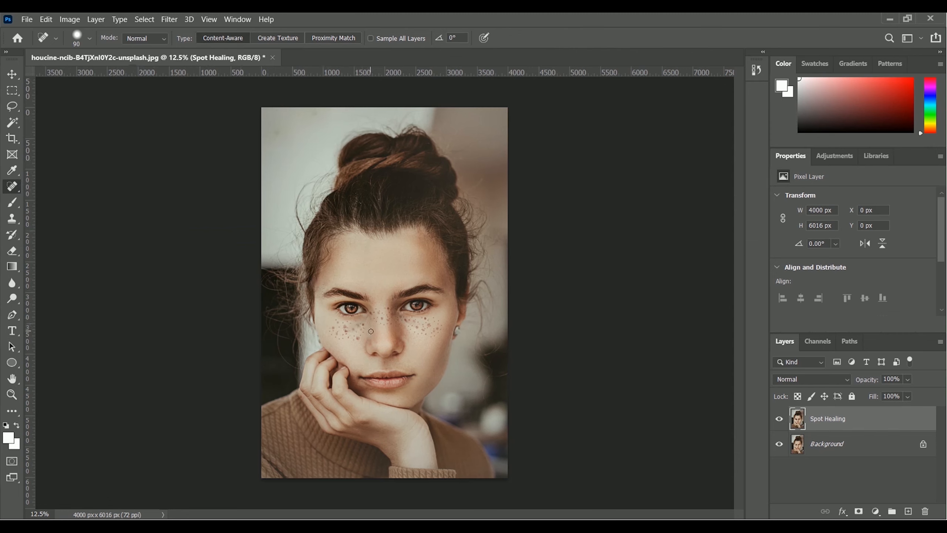
pyautogui.hotkey('ctrl', '+')
pyautogui.hotkey('ctrl', '+')
pyautogui.hotkey('ctrl', '+')
pyautogui.hotkey('ctrl', '+')
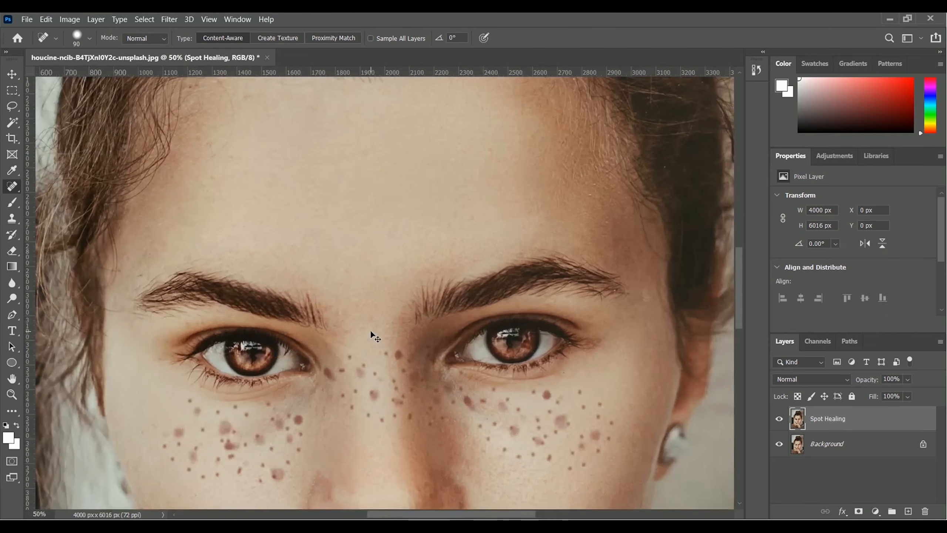
pyautogui.hotkey('ctrl', '+')
pyautogui.scroll(-3, 376, 332)
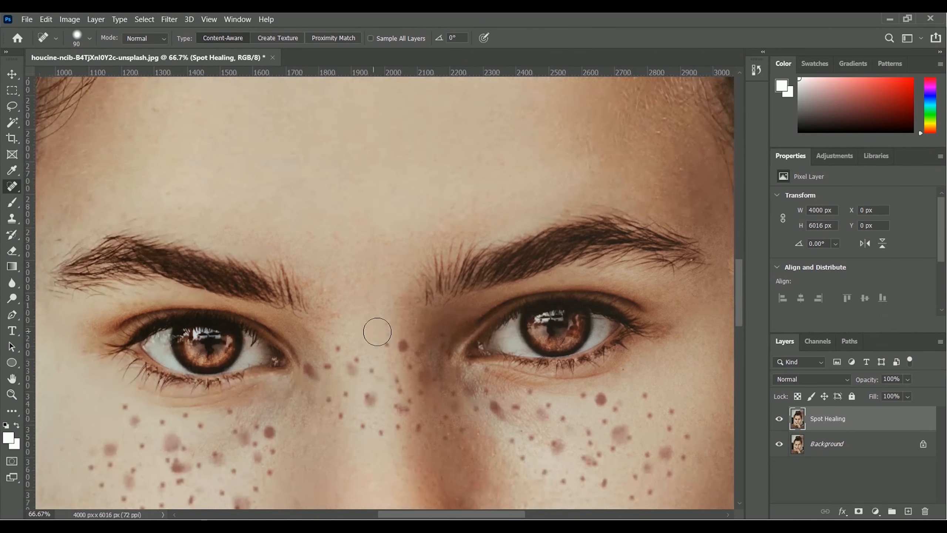
pyautogui.scroll(-2, 377, 331)
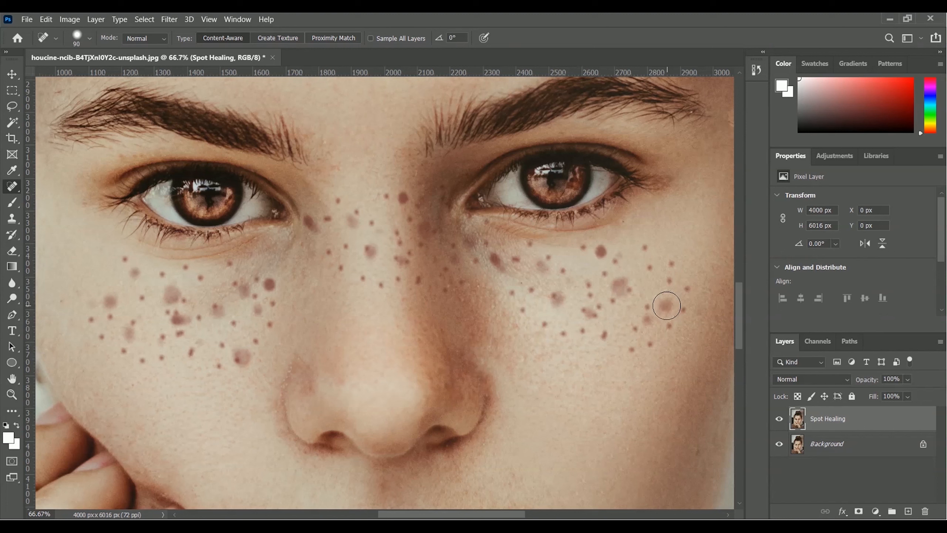
pyautogui.click(666, 304)
pyautogui.click(684, 312)
pyautogui.click(690, 294)
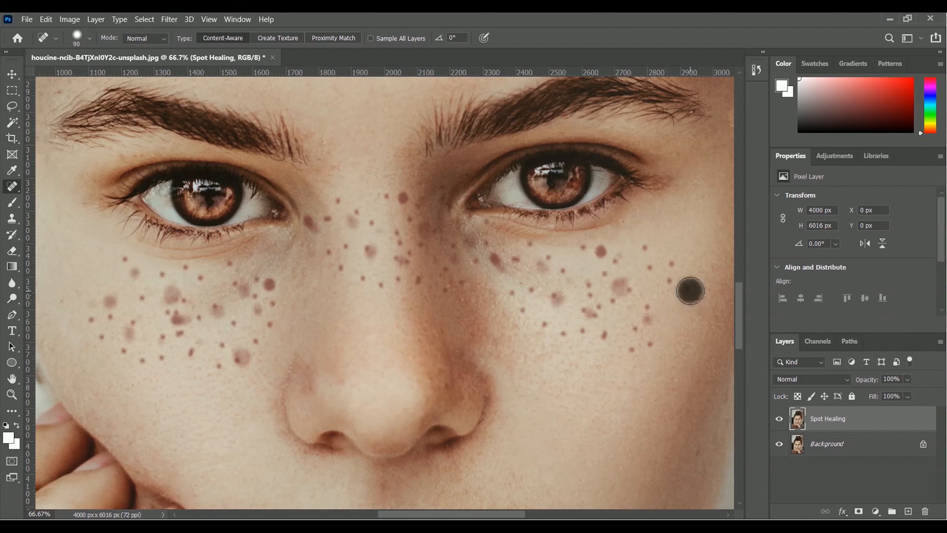
pyautogui.click(673, 262)
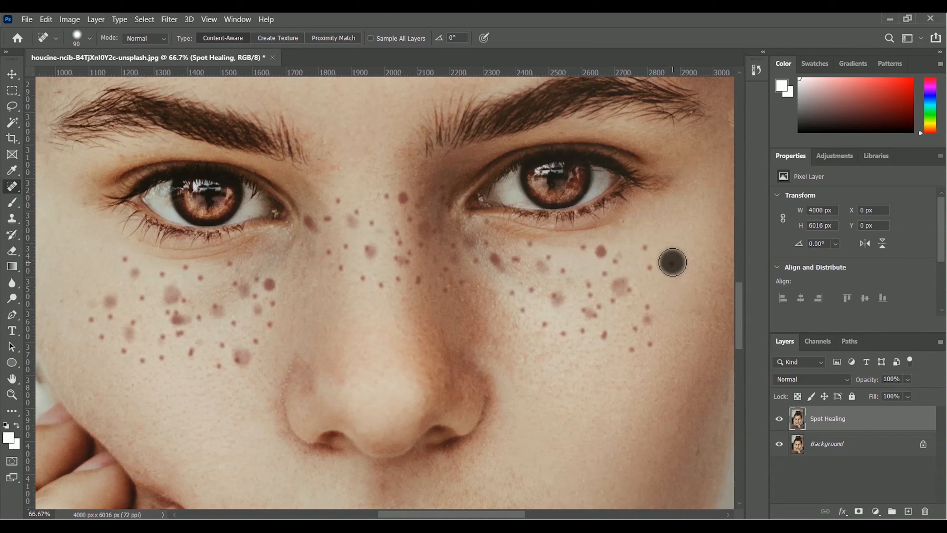
pyautogui.click(649, 265)
pyautogui.click(649, 246)
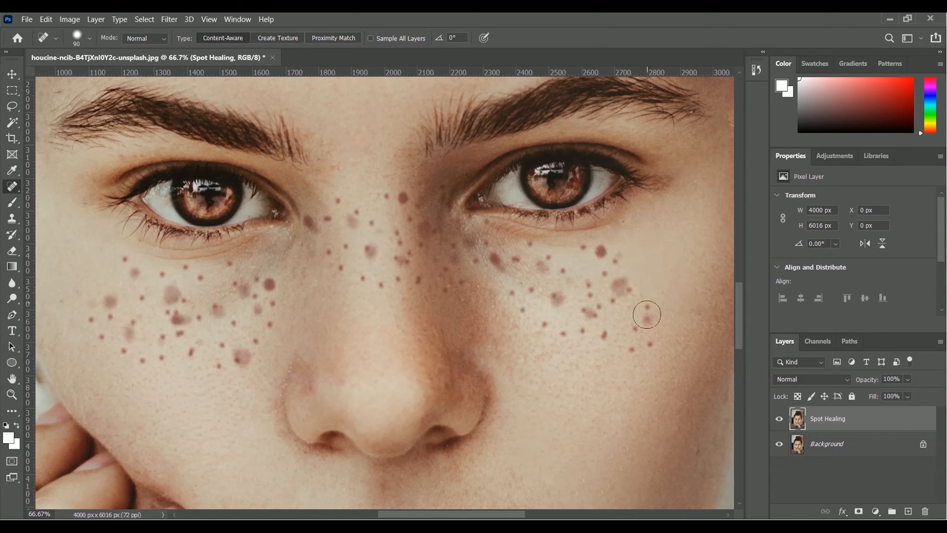
pyautogui.click(650, 298)
pyautogui.click(648, 317)
pyautogui.click(651, 345)
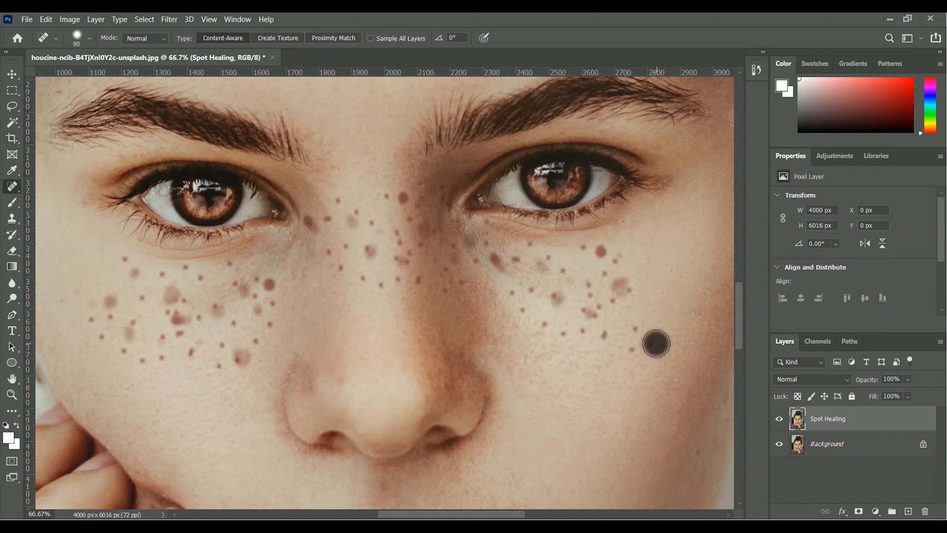
pyautogui.click(632, 348)
pyautogui.click(637, 327)
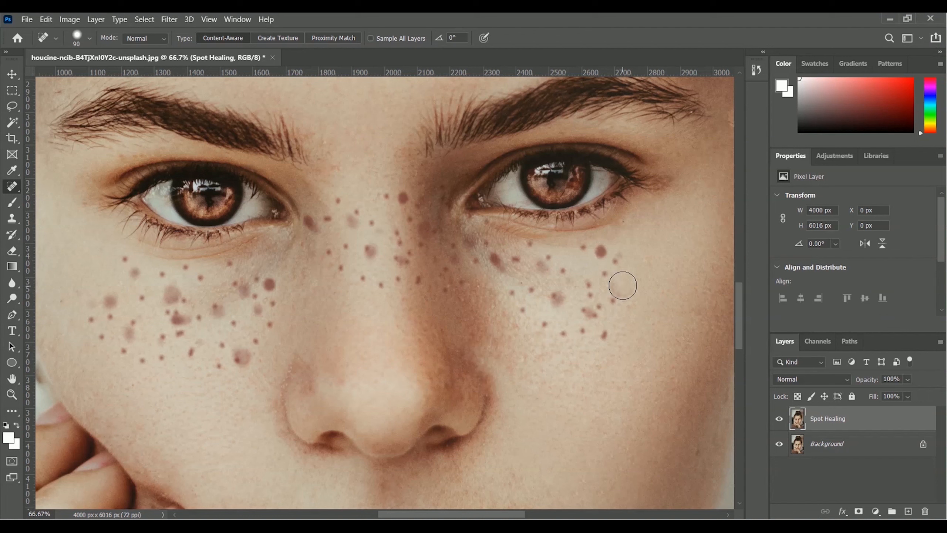
pyautogui.click(619, 291)
pyautogui.click(614, 295)
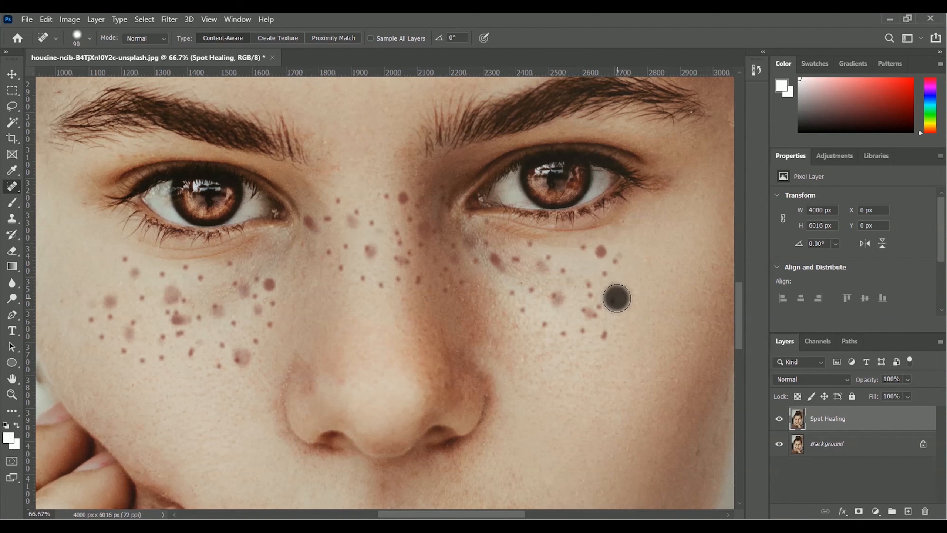
# Heal the remaining lower and middle freckles below the eye on the image's right side
pyautogui.click(604, 335)
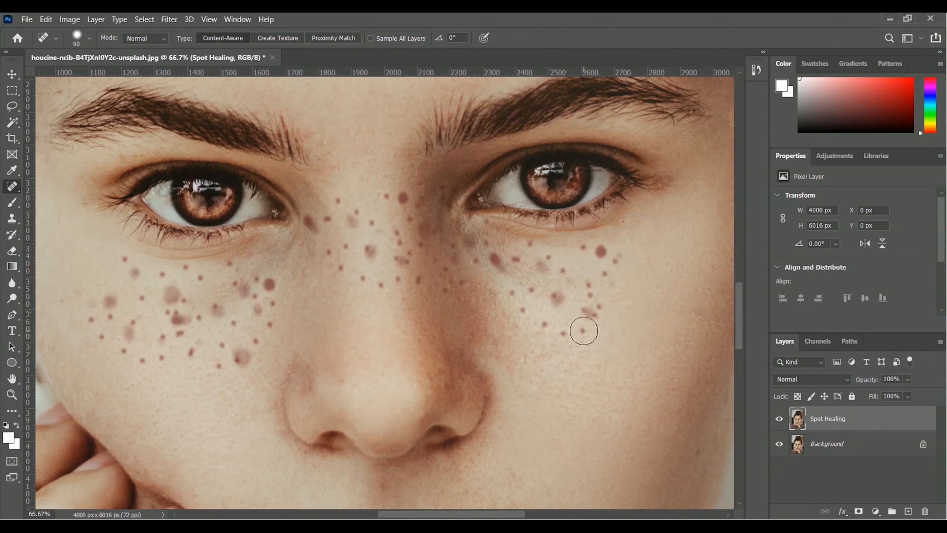
pyautogui.click(583, 330)
pyautogui.click(570, 333)
pyautogui.click(547, 326)
pyautogui.click(523, 315)
pyautogui.click(510, 299)
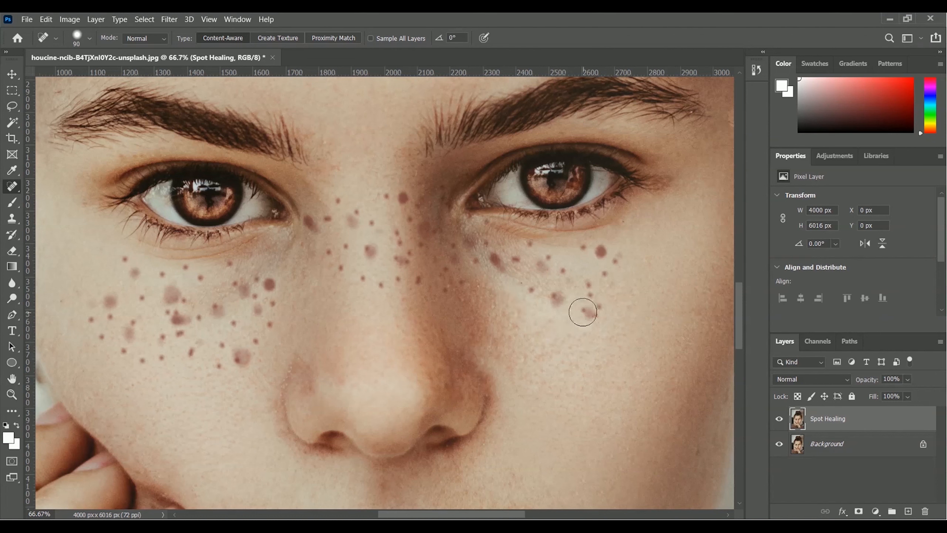
pyautogui.click(594, 310)
pyautogui.click(590, 310)
pyautogui.click(591, 295)
pyautogui.click(590, 286)
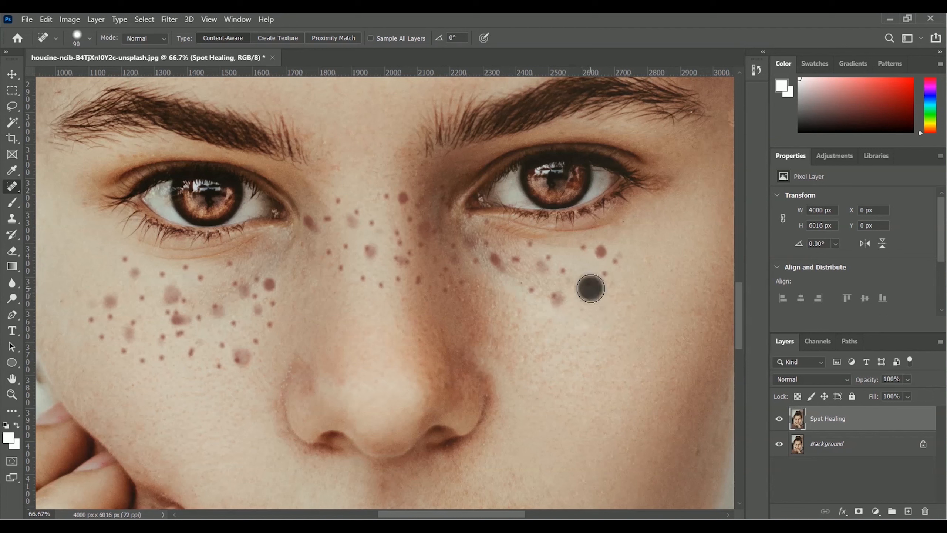
pyautogui.click(604, 275)
pyautogui.click(617, 259)
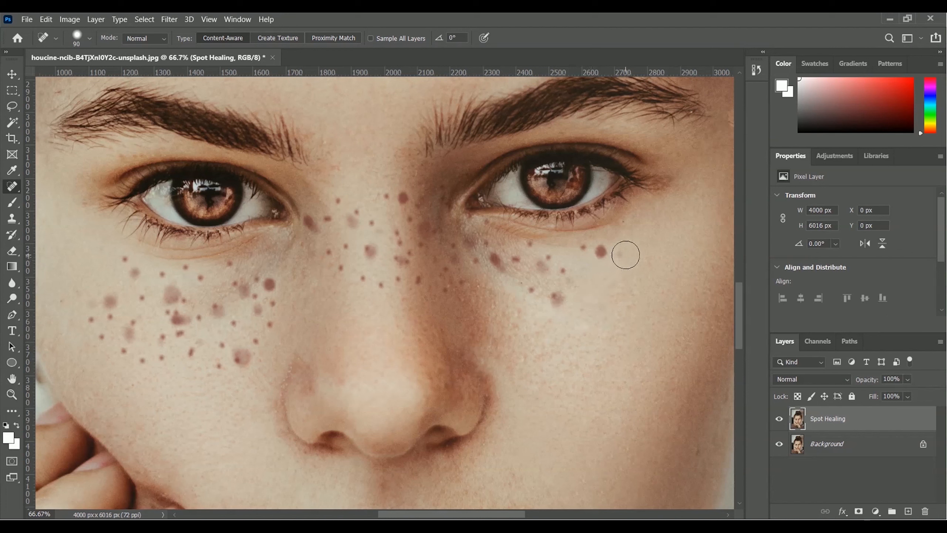
pyautogui.click(597, 252)
pyautogui.click(582, 252)
pyautogui.click(557, 298)
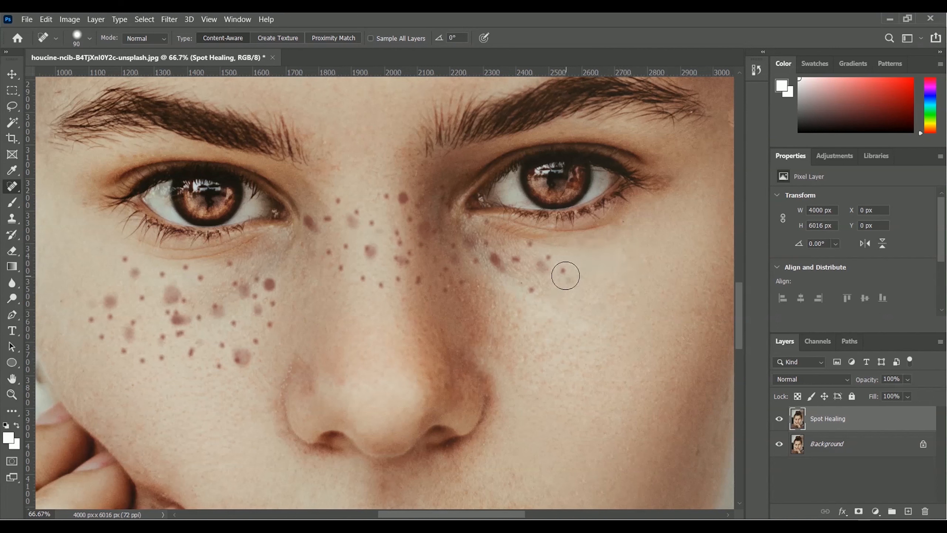
pyautogui.click(565, 274)
pyautogui.click(529, 293)
pyautogui.click(543, 265)
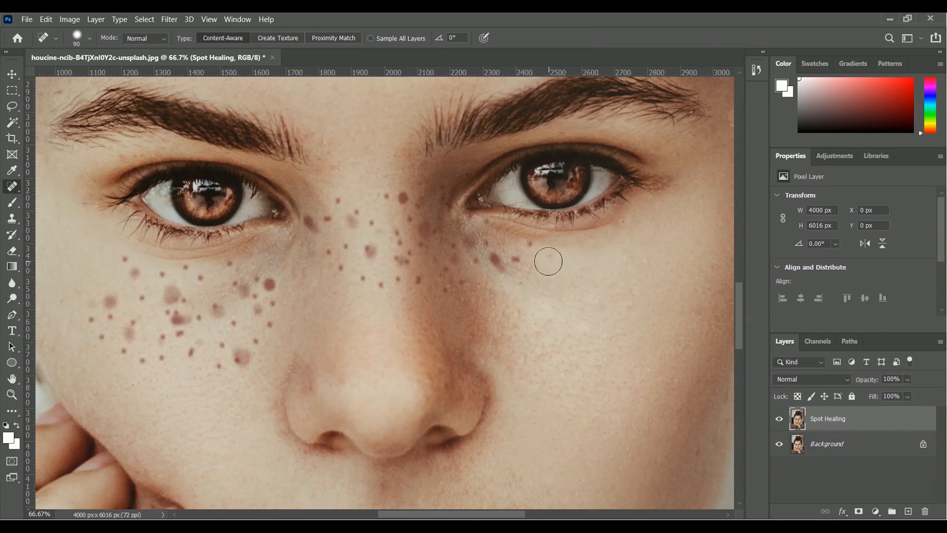
pyautogui.click(515, 260)
pyautogui.click(494, 259)
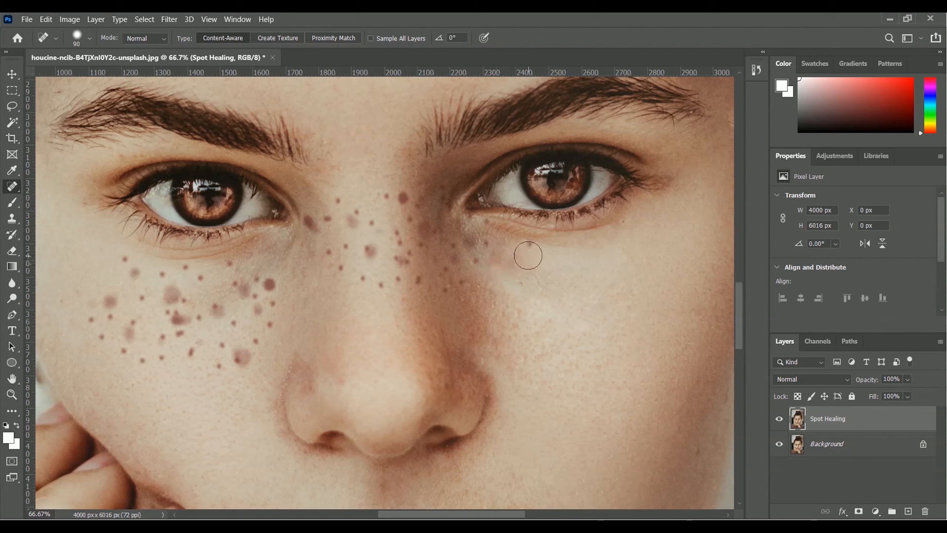
# Heal the freckles below the inner corner of that eye and along the adjacent side of the nose
pyautogui.click(528, 253)
pyautogui.click(481, 260)
pyautogui.click(484, 248)
pyautogui.click(444, 280)
pyautogui.click(462, 276)
pyautogui.click(454, 263)
pyautogui.click(457, 248)
pyautogui.click(449, 262)
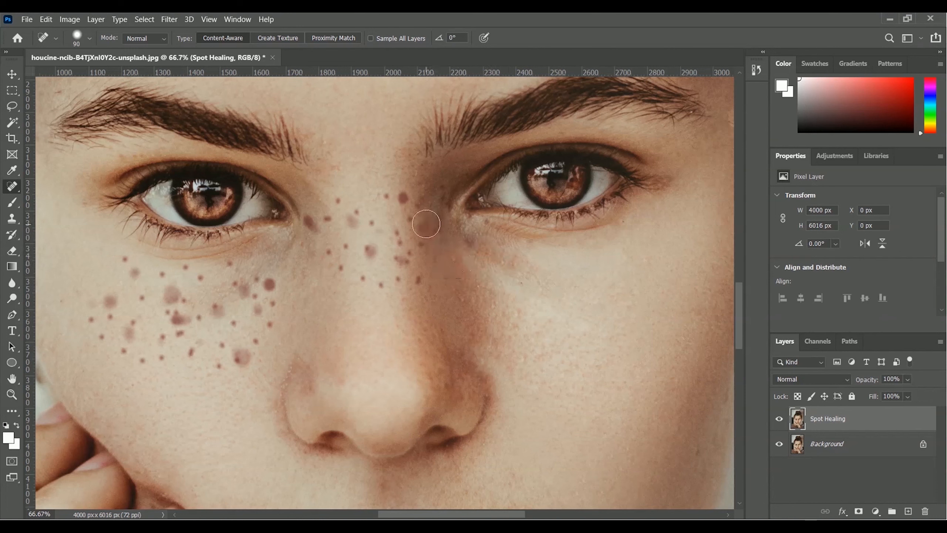
# Heal the freckles across the bridge of the nose, working over to the inner corner of the other eye
pyautogui.click(426, 224)
pyautogui.click(409, 223)
pyautogui.click(393, 229)
pyautogui.click(402, 258)
pyautogui.click(416, 249)
pyautogui.click(416, 277)
pyautogui.click(398, 277)
pyautogui.click(381, 285)
pyautogui.click(364, 278)
pyautogui.click(342, 269)
pyautogui.click(363, 249)
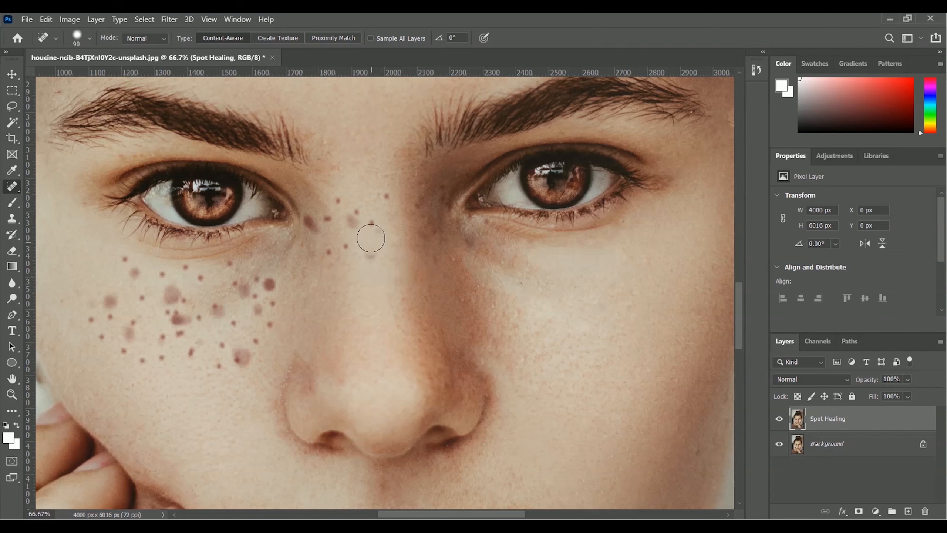
pyautogui.click(371, 219)
pyautogui.click(387, 203)
pyautogui.click(368, 255)
pyautogui.click(349, 217)
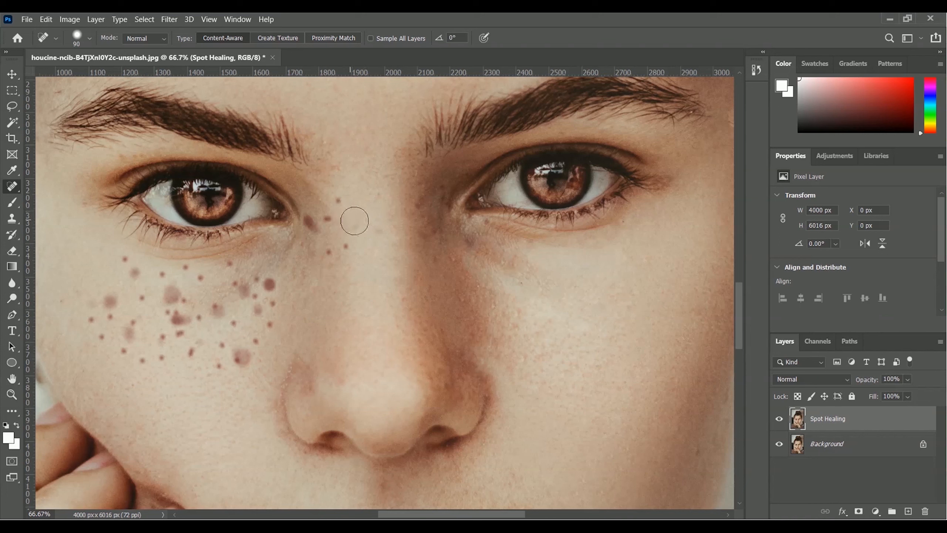
pyautogui.click(375, 225)
pyautogui.click(337, 198)
pyautogui.click(328, 218)
pyautogui.click(309, 222)
pyautogui.click(323, 250)
pyautogui.click(348, 245)
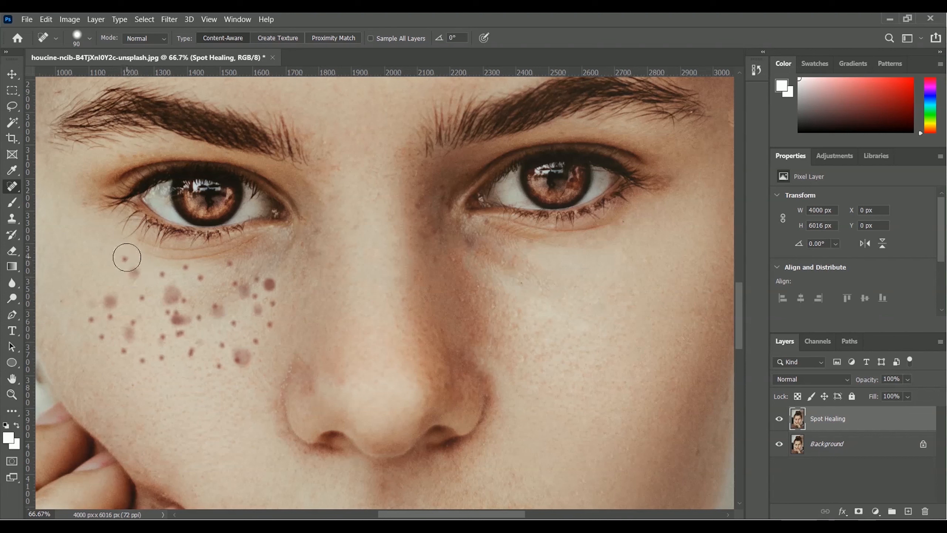
# Heal the outermost upper freckles below the eye on the image's left side
pyautogui.click(121, 258)
pyautogui.click(132, 273)
pyautogui.click(110, 300)
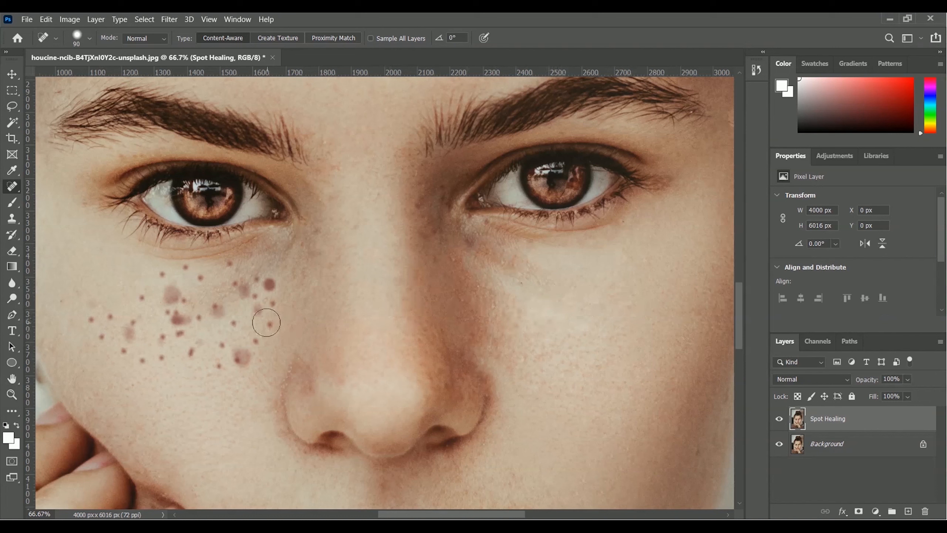
# Heal the freckles along the inner edge of the image's left cheek, beside the nose
pyautogui.click(270, 290)
pyautogui.click(249, 285)
pyautogui.click(232, 283)
pyautogui.click(239, 290)
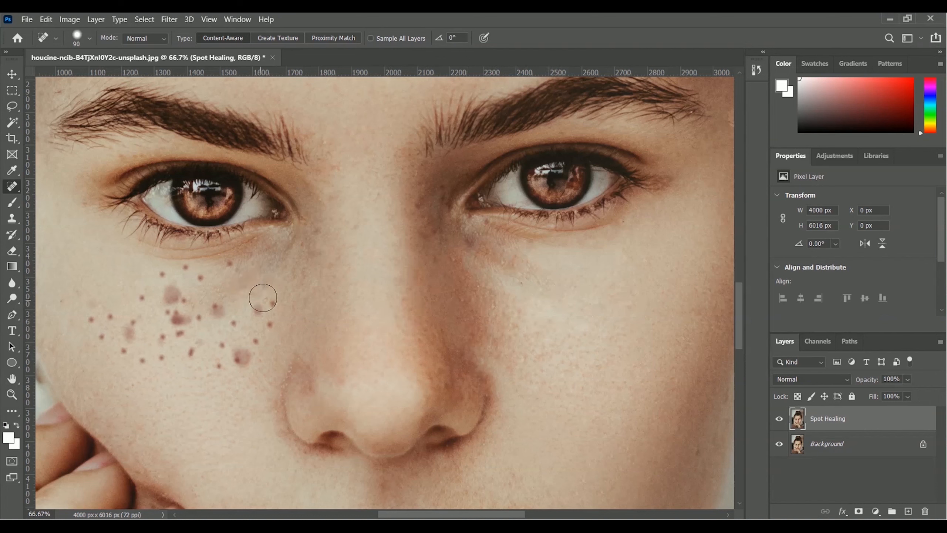
pyautogui.click(270, 301)
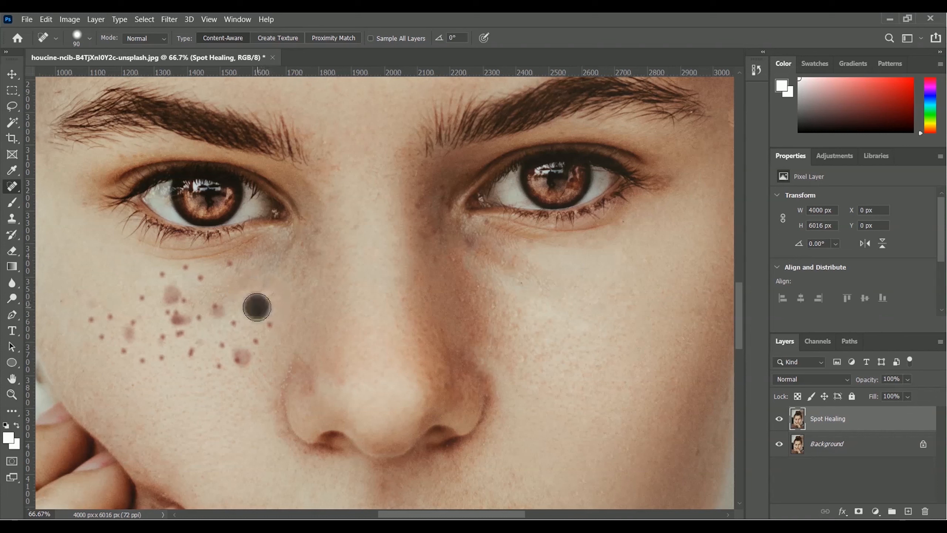
pyautogui.click(267, 322)
pyautogui.click(260, 336)
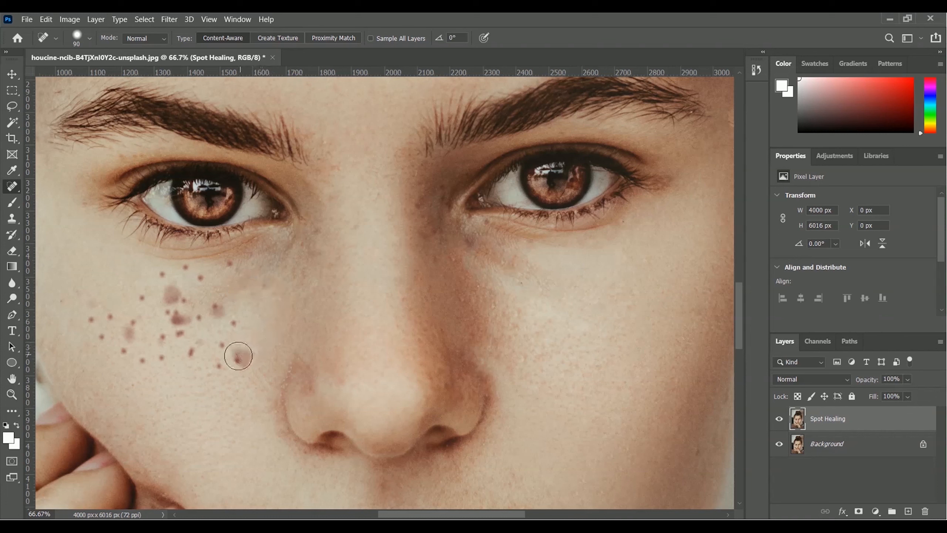
# Heal the large freckle and its smaller neighbours at the lower inner part of the image's left cheek
pyautogui.click(242, 355)
pyautogui.click(219, 367)
pyautogui.click(201, 346)
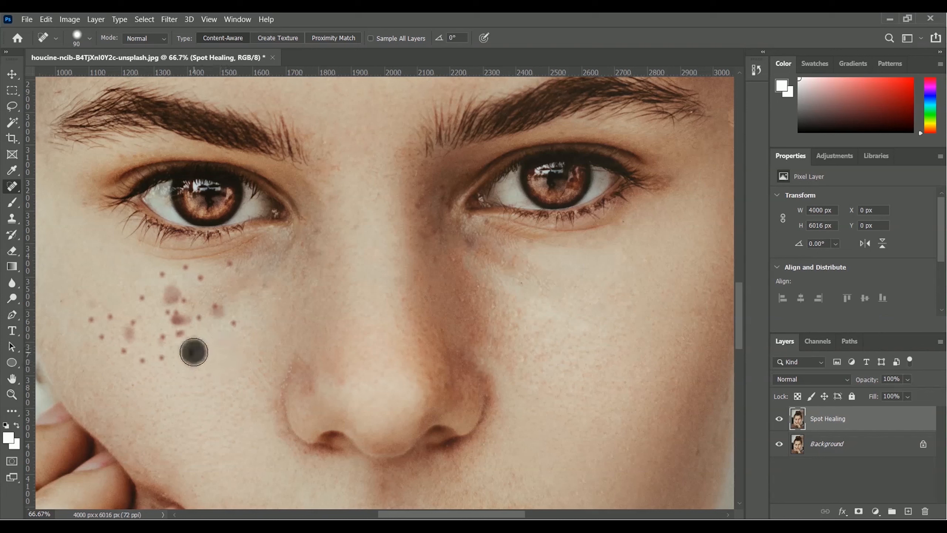
pyautogui.click(201, 343)
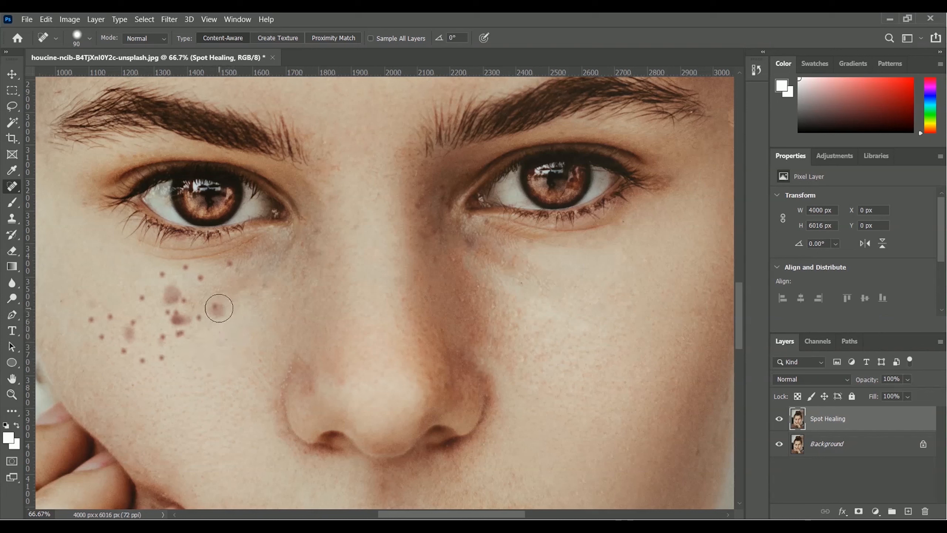
# Remove the freckles in the middle of the image's left cheek, working down to its lower edge
pyautogui.click(216, 309)
pyautogui.click(203, 318)
pyautogui.click(181, 339)
pyautogui.click(181, 318)
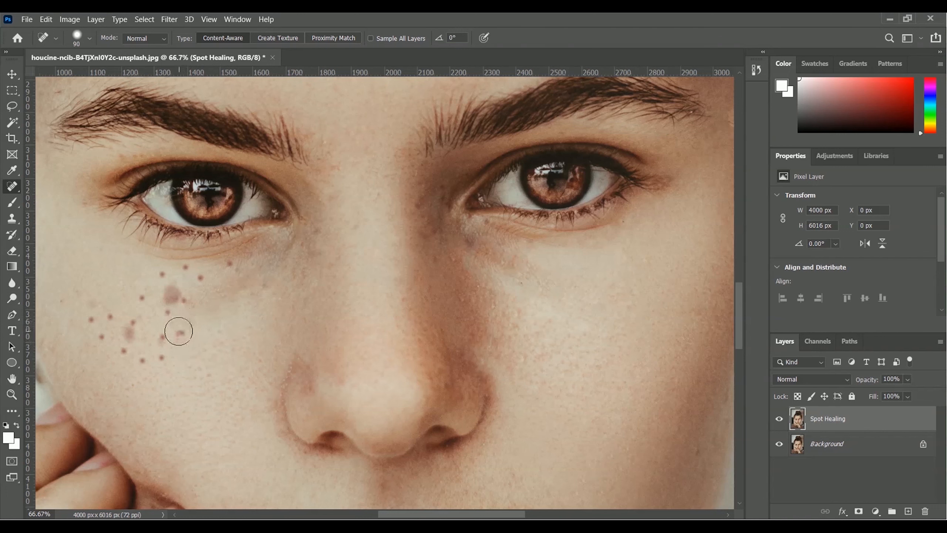
pyautogui.click(168, 318)
pyautogui.click(165, 336)
pyautogui.click(161, 354)
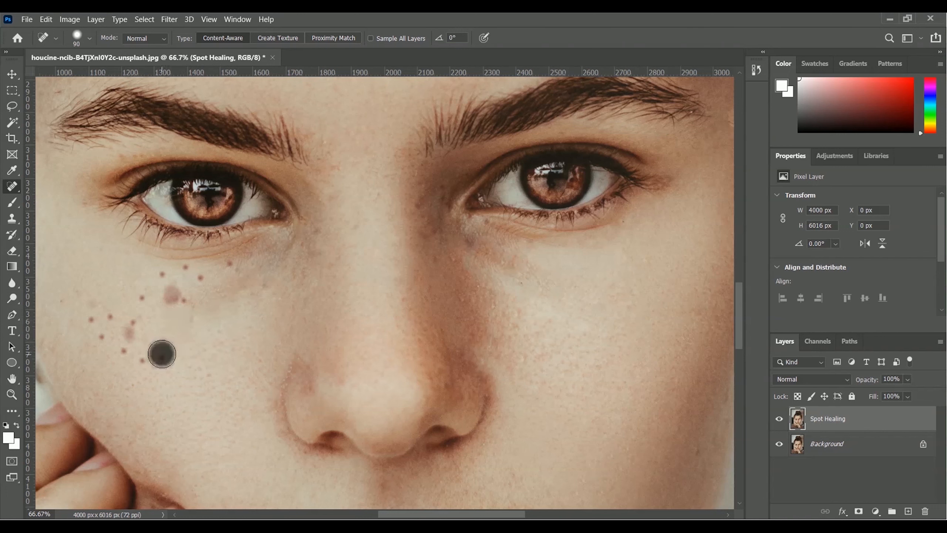
# Heal the freckles on the lower outer part of the image's left cheek
pyautogui.click(142, 358)
pyautogui.click(122, 351)
pyautogui.click(133, 324)
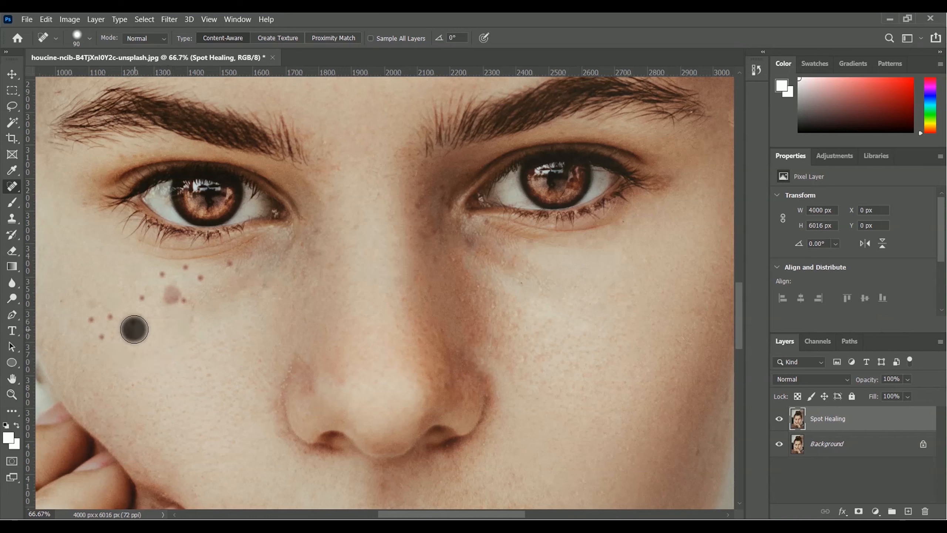
pyautogui.click(101, 337)
pyautogui.click(111, 317)
pyautogui.click(121, 336)
pyautogui.click(92, 320)
# Heal the last freckles on the upper part of the image's left cheek, just below the eye
pyautogui.click(170, 298)
pyautogui.click(180, 301)
pyautogui.click(141, 298)
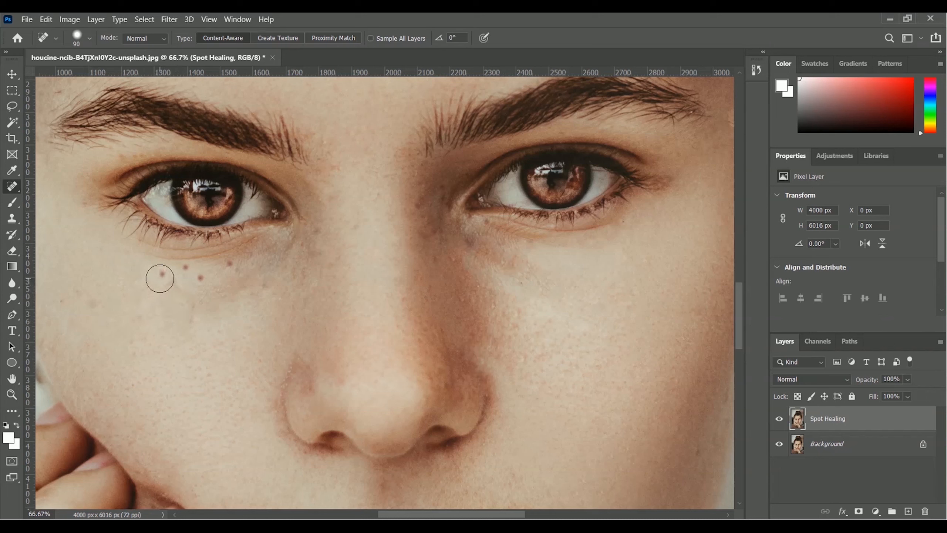
pyautogui.click(161, 275)
pyautogui.click(184, 269)
pyautogui.click(205, 279)
pyautogui.click(313, 228)
# Hide and show the Spot Healing layer to compare the retouch with the original, and check the whole face at 33.3% zoom
pyautogui.click(779, 419)
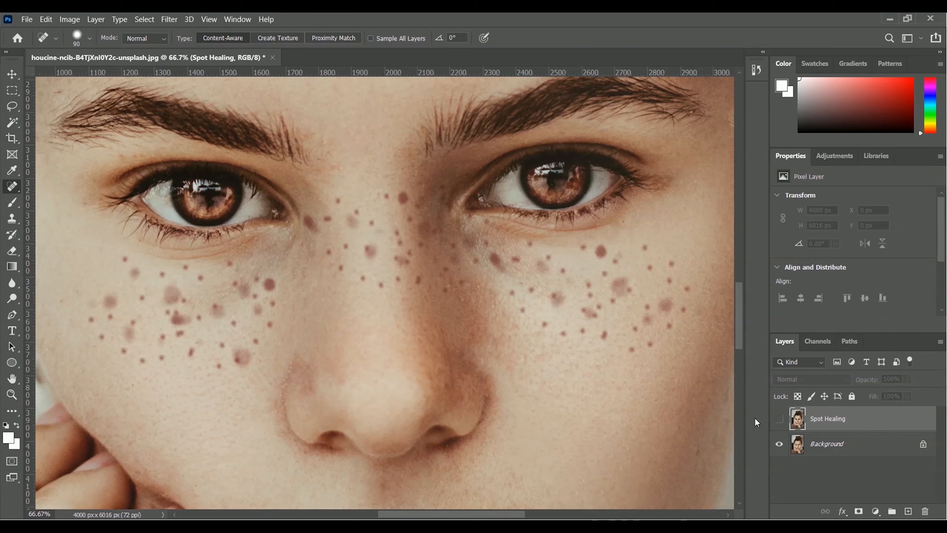
pyautogui.click(778, 418)
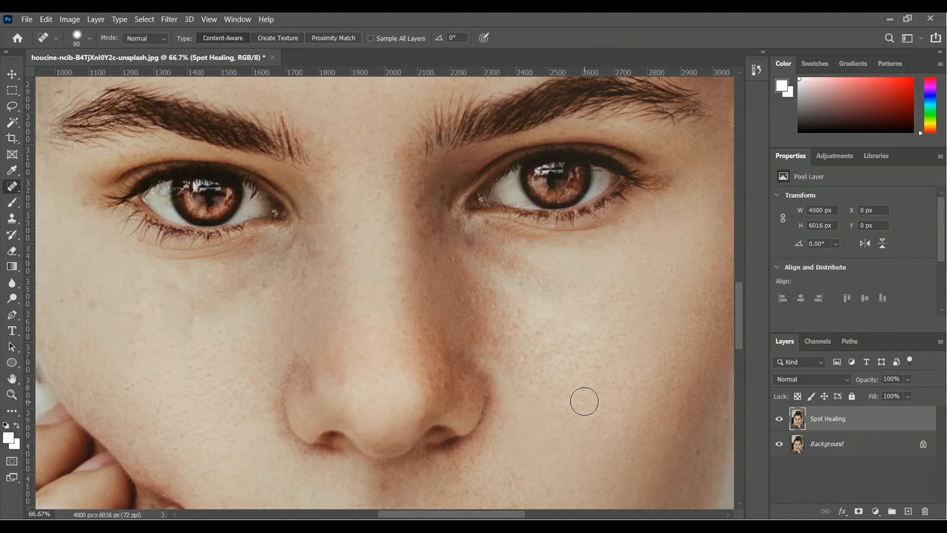
pyautogui.hotkey('ctrl', '-')
pyautogui.hotkey('ctrl', '-')
pyautogui.hotkey('ctrl', '-')
pyautogui.hotkey('ctrl', '-')
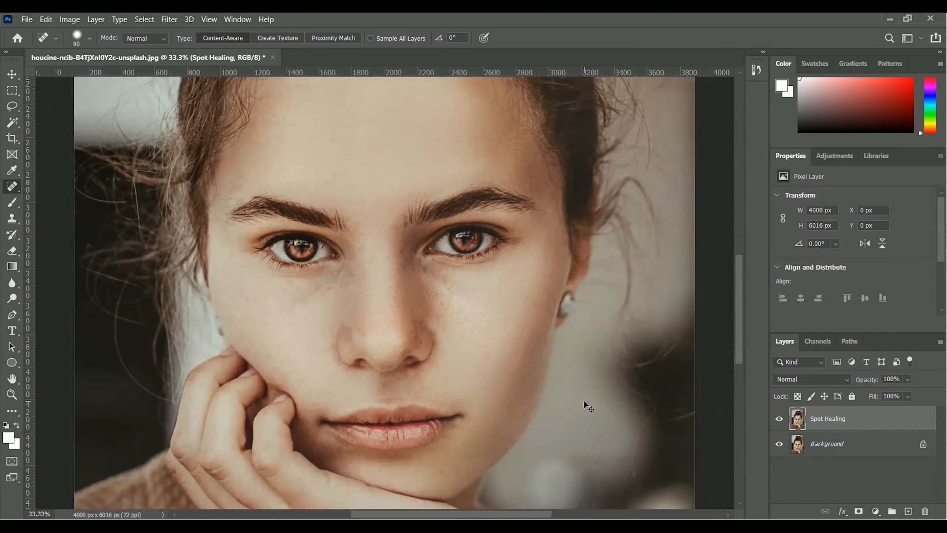